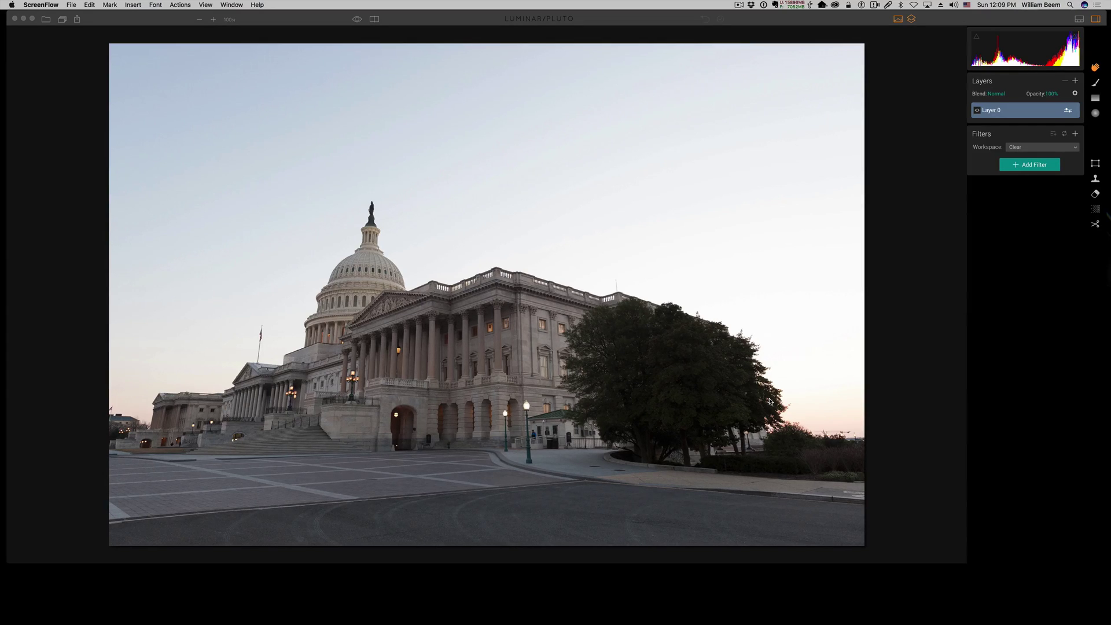
# Step: Create a luminosity mask for the base Capitol photo
pyautogui.click(141, 25)
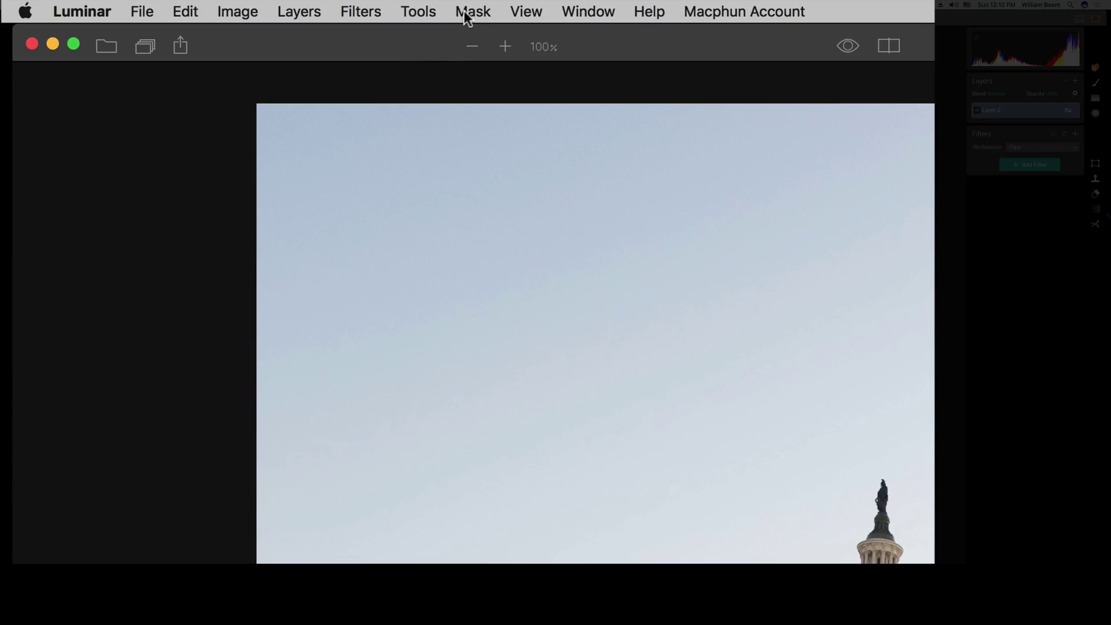
pyautogui.click(468, 13)
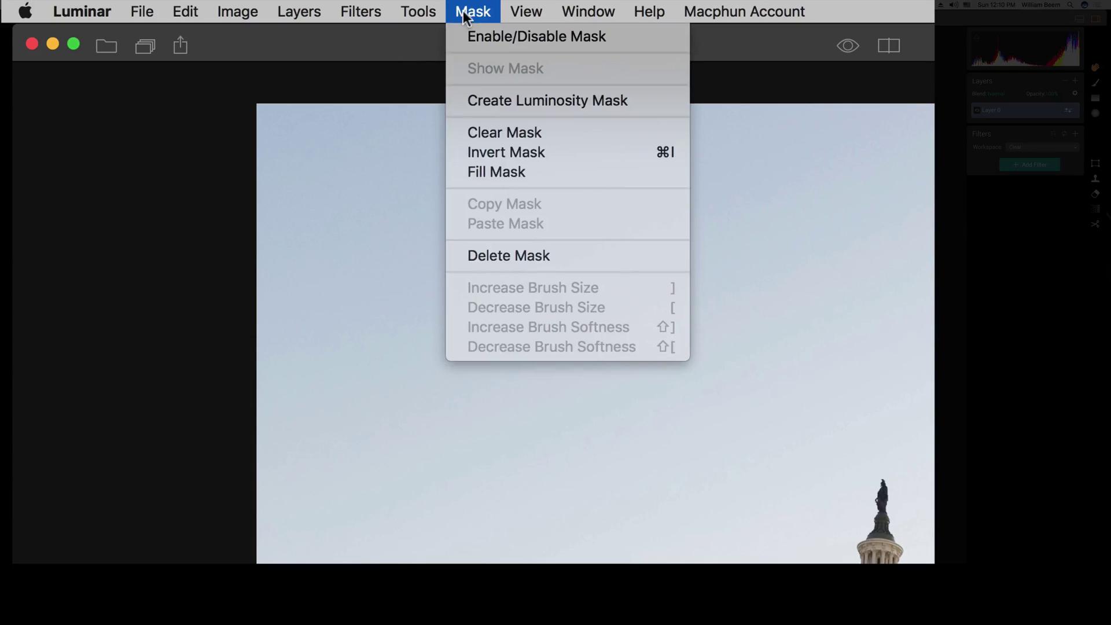
pyautogui.click(480, 101)
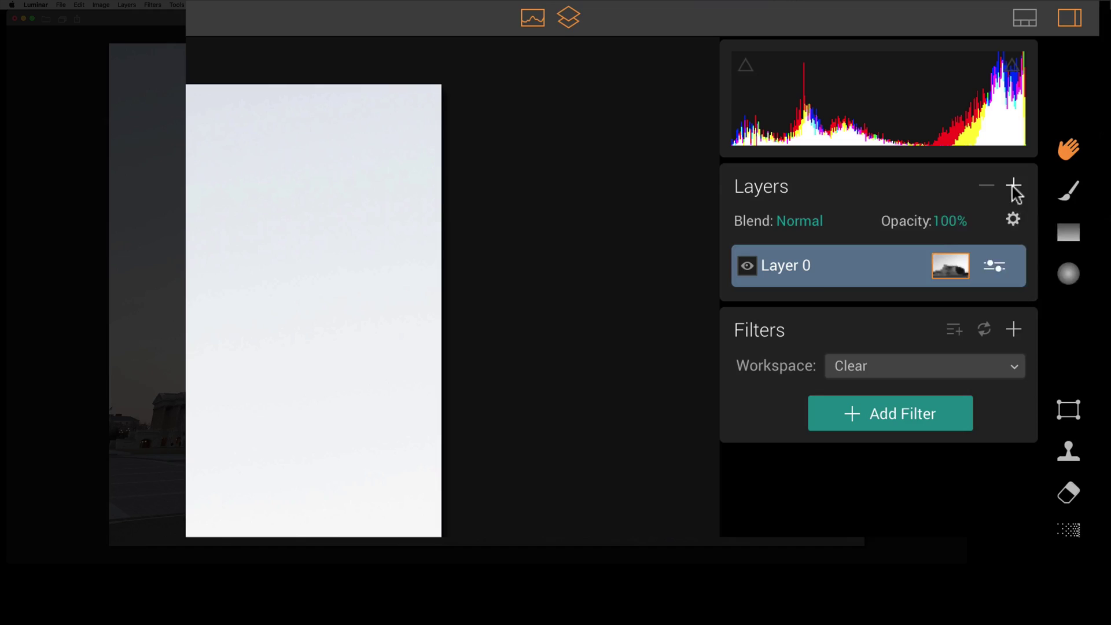
# Step: Add _WRB1699.jpg as a new image layer above Layer 0
pyautogui.click(1075, 82)
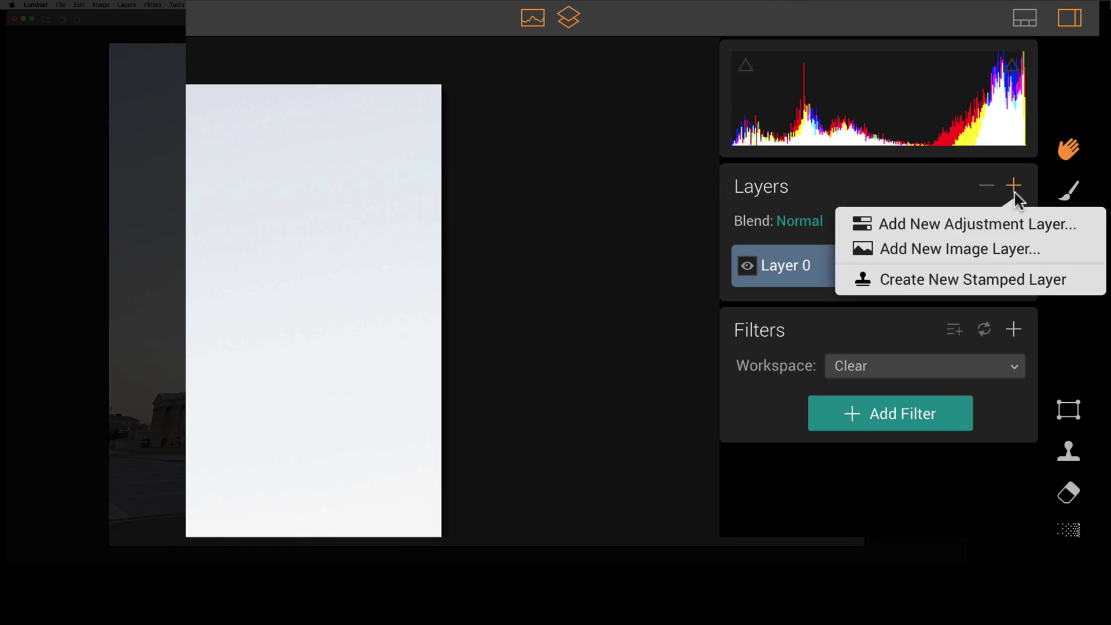
pyautogui.click(954, 250)
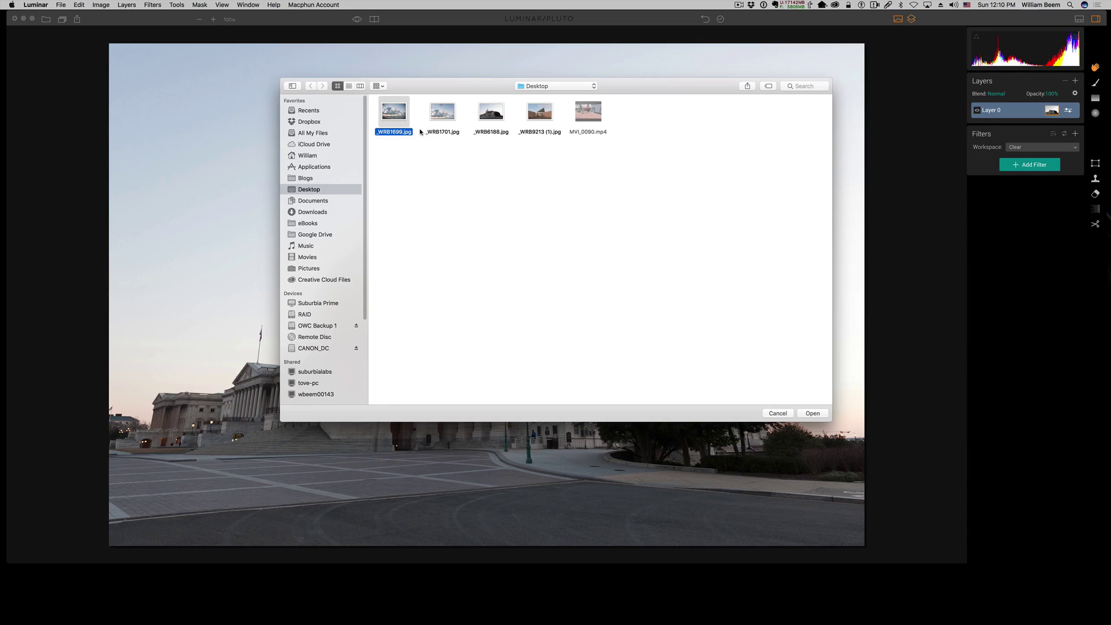
pyautogui.click(812, 414)
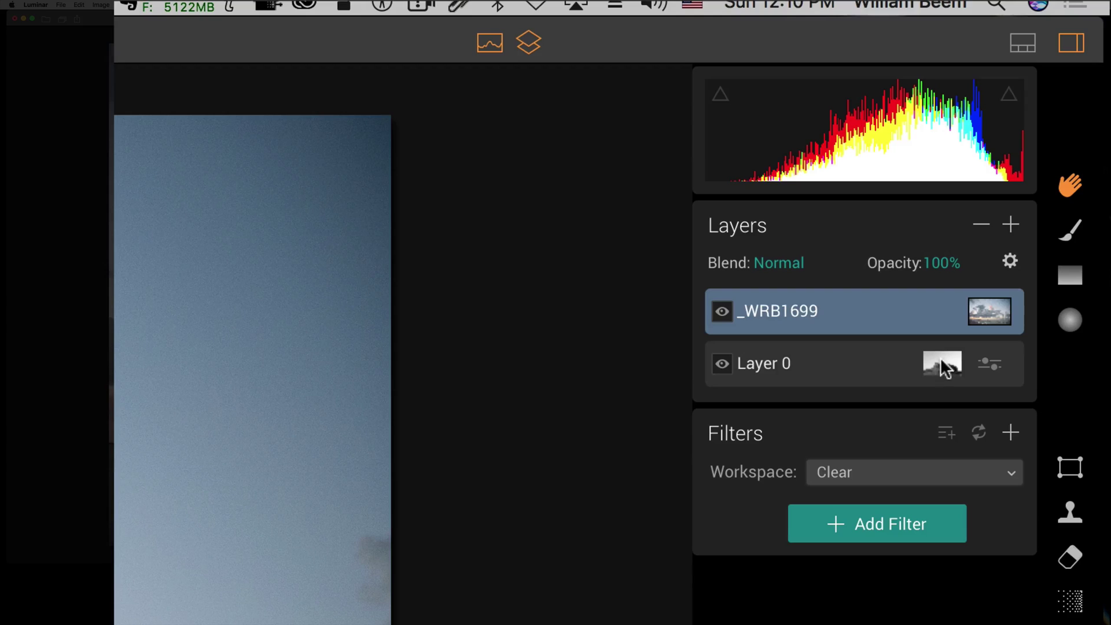
# Step: Copy Layer 0's luminosity mask and paste it onto the _WRB1699 cloud layer
pyautogui.click(941, 368)
pyautogui.rightClick(942, 365)
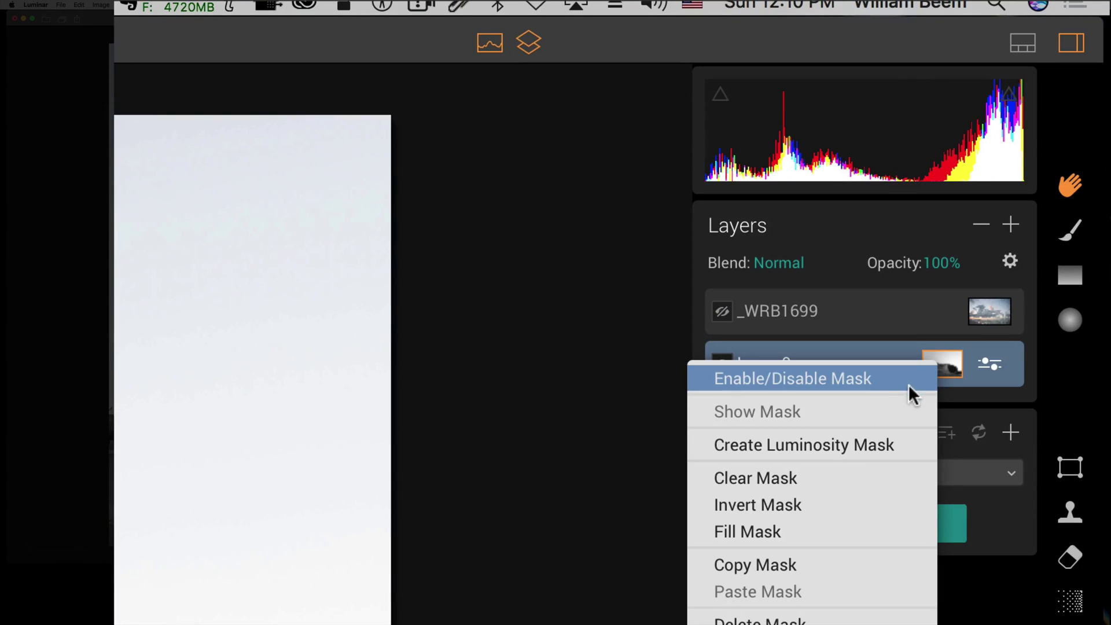
pyautogui.click(800, 565)
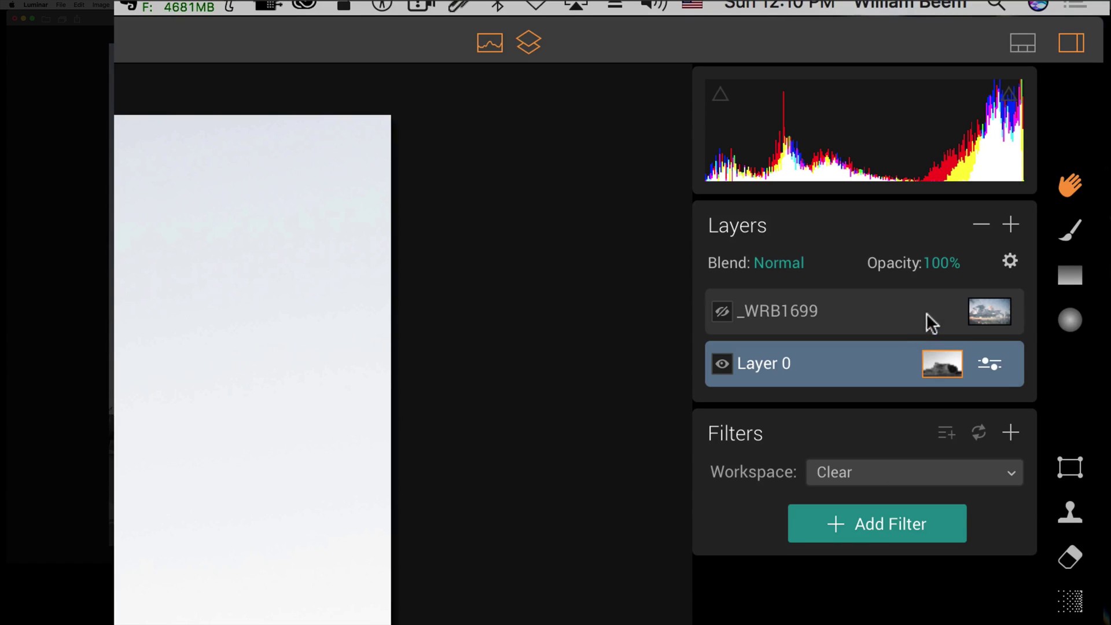
pyautogui.click(949, 317)
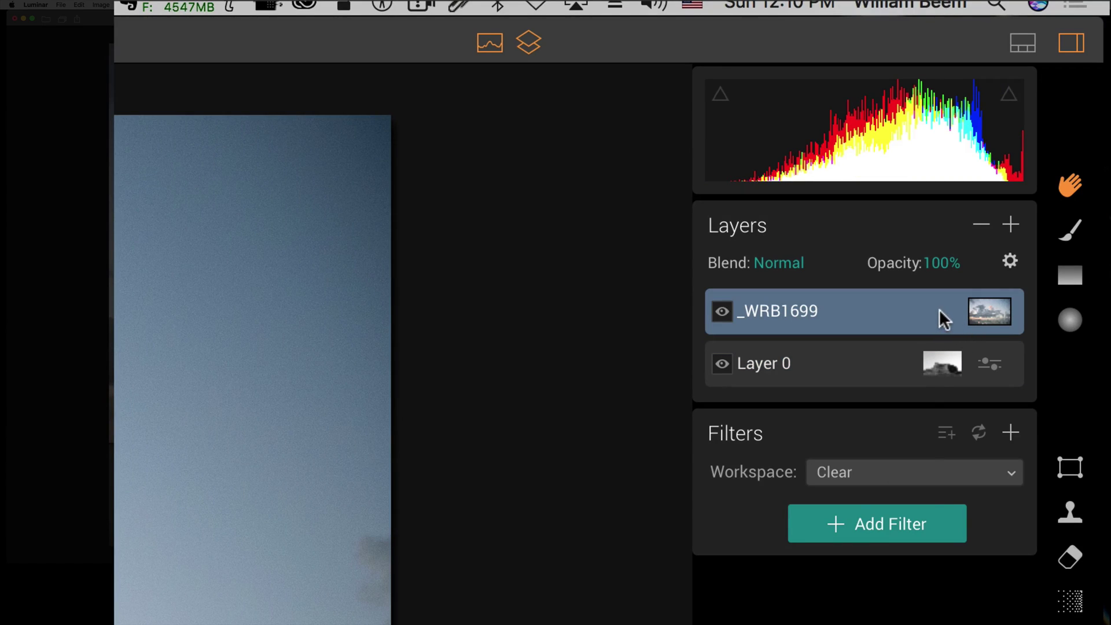
pyautogui.rightClick(941, 312)
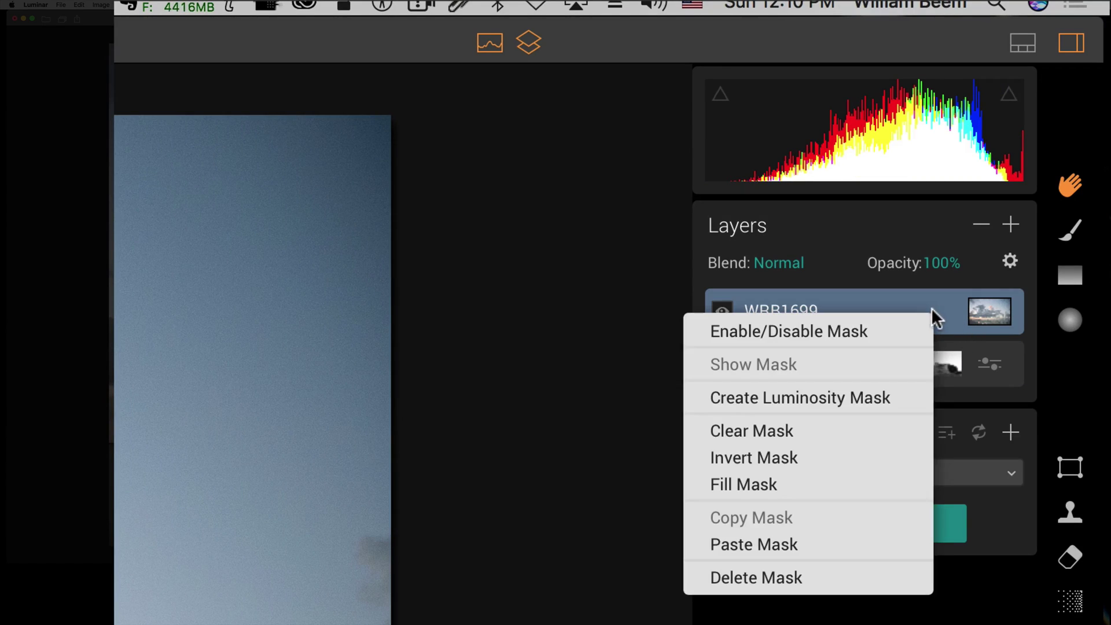
pyautogui.click(794, 547)
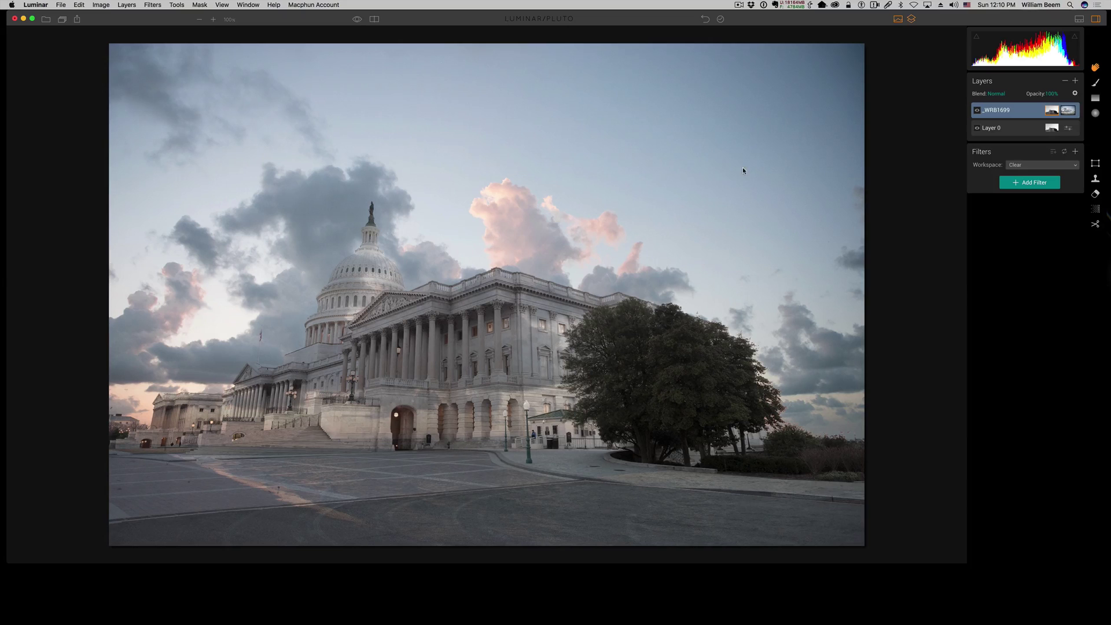
# Step: Brush the cloud layer's mask across the upper-left sky and show it as a red overlay
pyautogui.click(1095, 83)
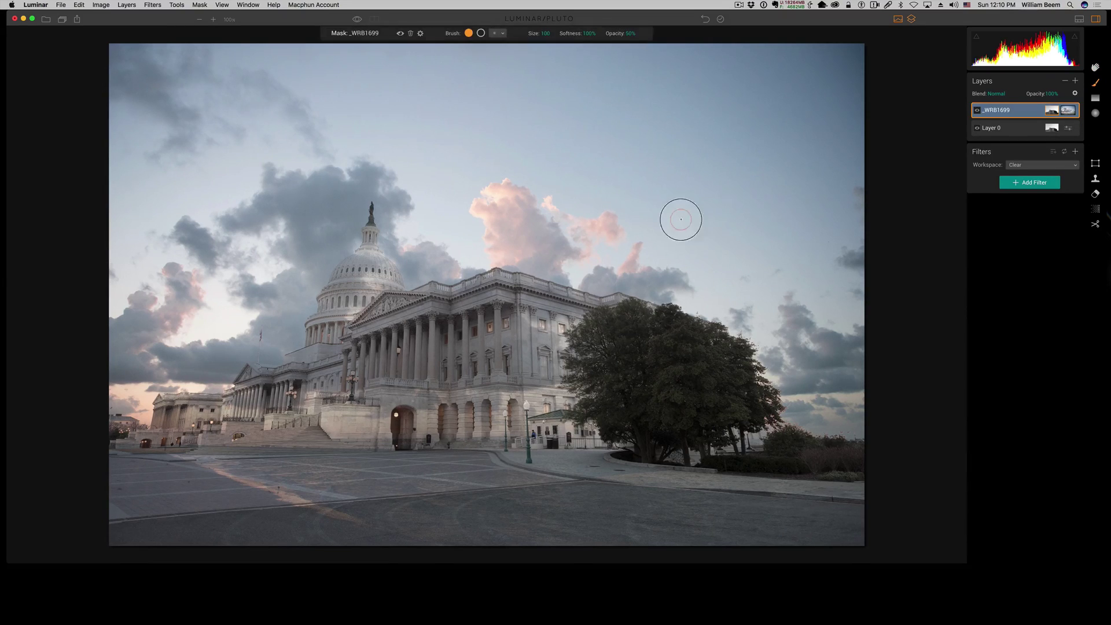
pyautogui.moveTo(520, 168)
pyautogui.mouseDown()
pyautogui.moveTo(380, 77)
pyautogui.moveTo(470, 106)
pyautogui.moveTo(220, 66)
pyautogui.moveTo(370, 108)
pyautogui.moveTo(172, 74)
pyautogui.moveTo(193, 100)
pyautogui.moveTo(156, 121)
pyautogui.moveTo(158, 157)
pyautogui.moveTo(156, 116)
pyautogui.moveTo(159, 178)
pyautogui.moveTo(197, 217)
pyautogui.moveTo(134, 325)
pyautogui.moveTo(215, 305)
pyautogui.mouseUp()
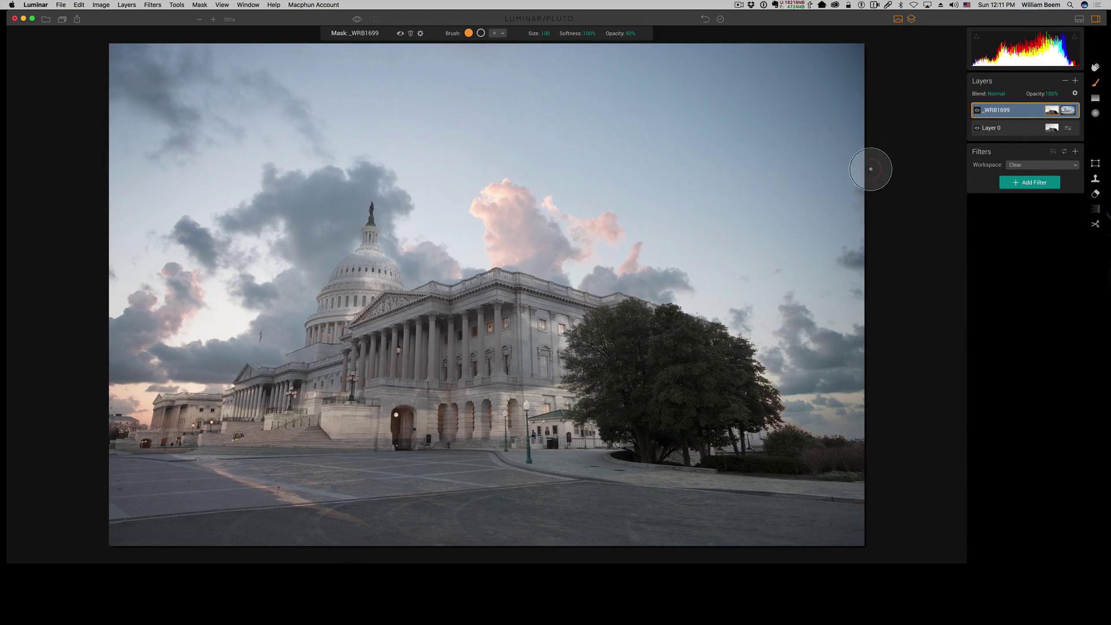
pyautogui.click(1049, 110)
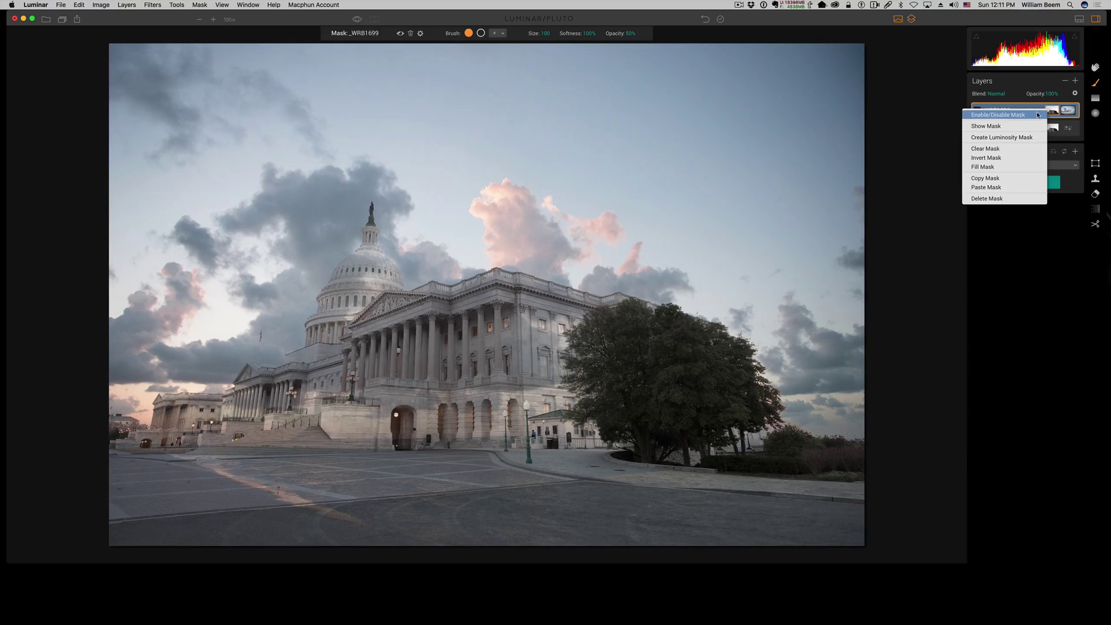
pyautogui.click(1014, 126)
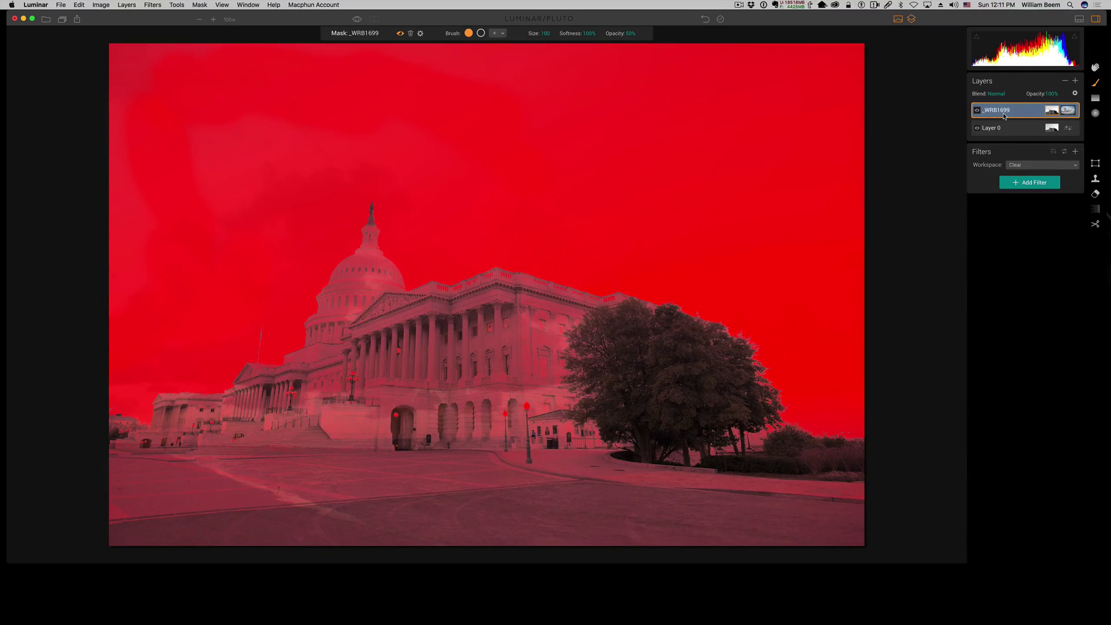
# Step: Refine the mask toward the top-left corner, then hide the red overlay
pyautogui.moveTo(219, 160)
pyautogui.mouseDown()
pyautogui.moveTo(262, 160)
pyautogui.moveTo(212, 213)
pyautogui.moveTo(214, 239)
pyautogui.moveTo(257, 184)
pyautogui.moveTo(264, 152)
pyautogui.mouseUp()
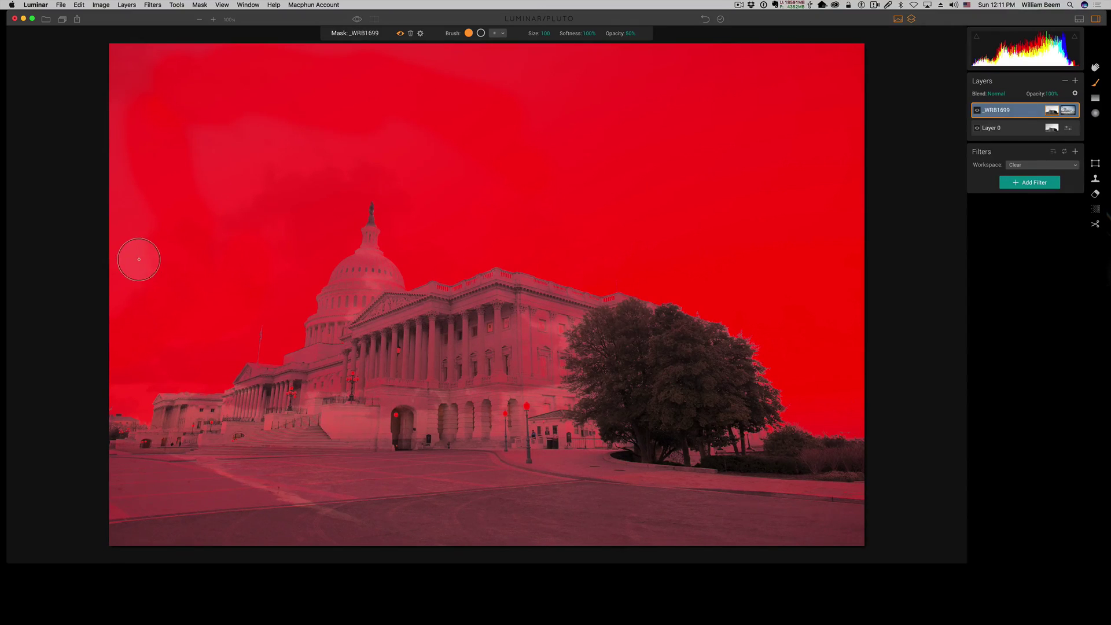
pyautogui.moveTo(203, 159); pyautogui.dragTo(258, 161)
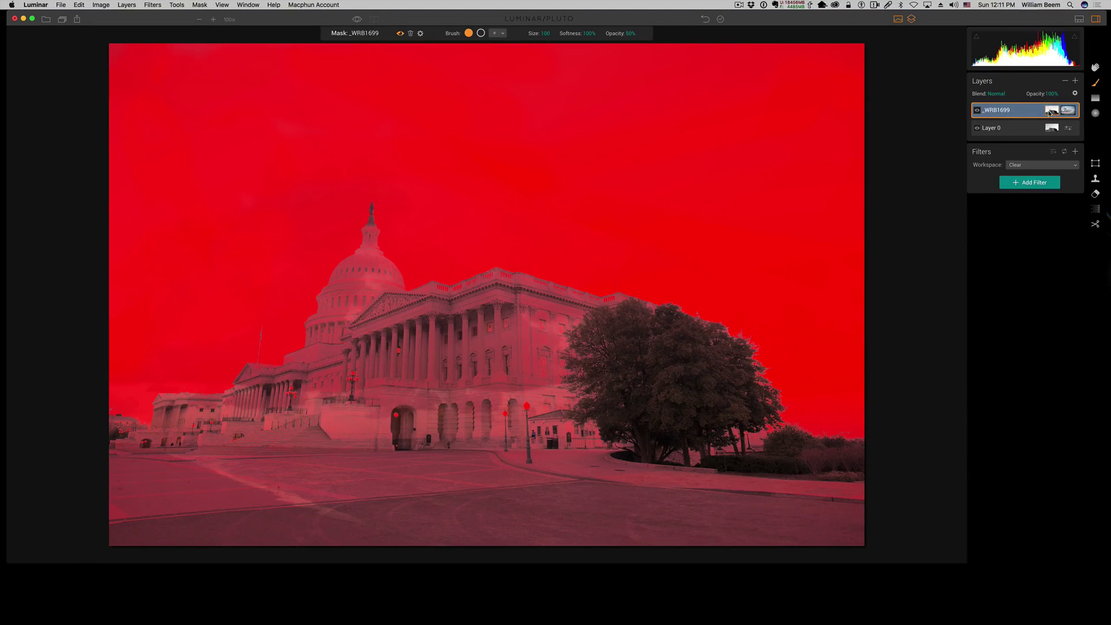
pyautogui.rightClick(1046, 114)
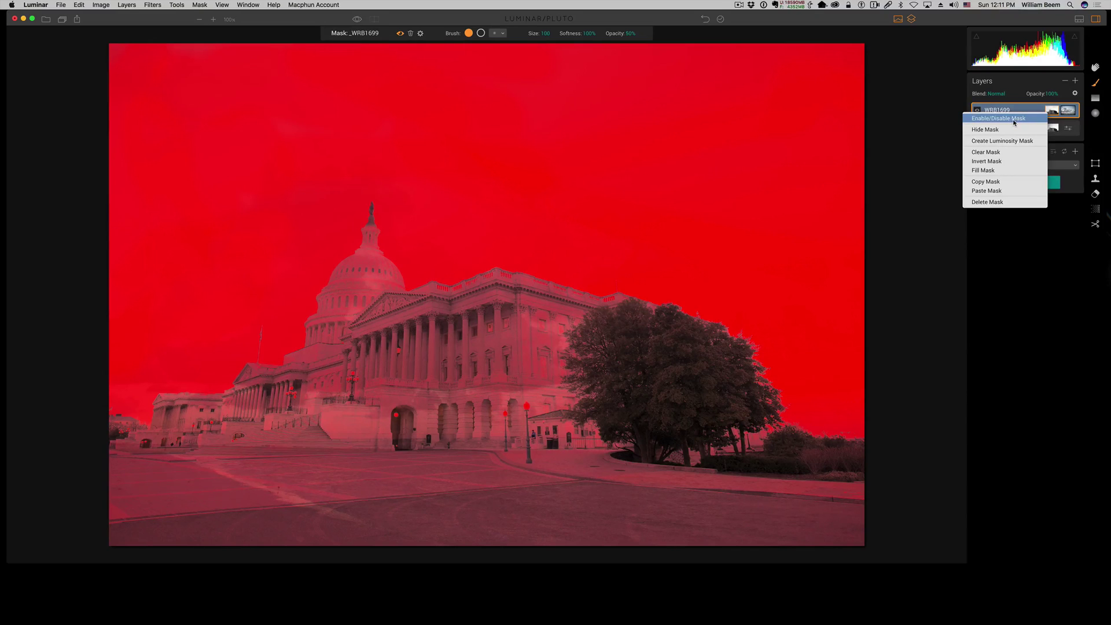
pyautogui.click(1007, 129)
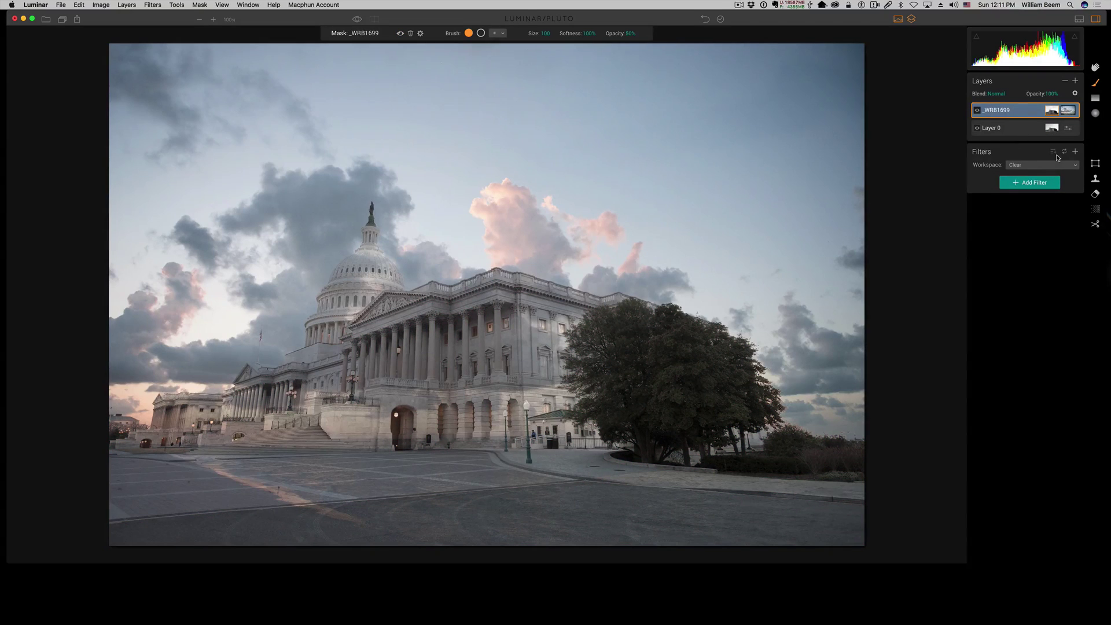
# Step: Swap brush mode, raise opacity from 50% to 100%, and paint windows, arches, plaza and pavement
pyautogui.press('x')
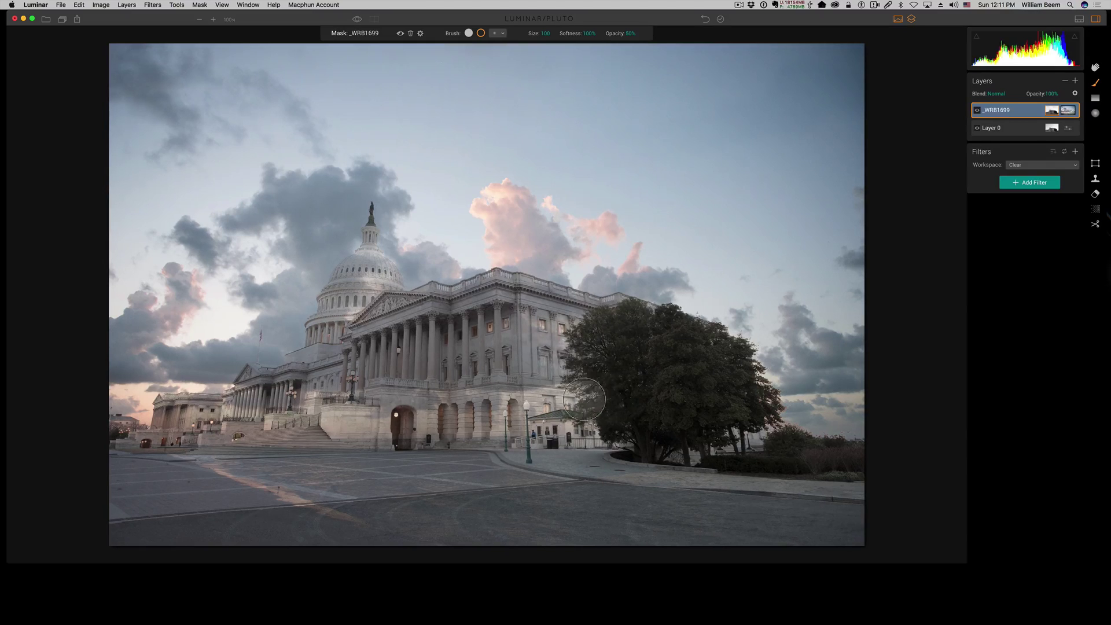
pyautogui.moveTo(585, 399)
pyautogui.mouseDown()
pyautogui.moveTo(600, 425)
pyautogui.moveTo(514, 414)
pyautogui.moveTo(543, 467)
pyautogui.moveTo(479, 398)
pyautogui.moveTo(487, 455)
pyautogui.moveTo(401, 407)
pyautogui.moveTo(439, 453)
pyautogui.moveTo(409, 420)
pyautogui.moveTo(394, 466)
pyautogui.moveTo(413, 404)
pyautogui.moveTo(306, 428)
pyautogui.moveTo(336, 416)
pyautogui.moveTo(340, 392)
pyautogui.moveTo(268, 437)
pyautogui.moveTo(276, 420)
pyautogui.moveTo(123, 478)
pyautogui.moveTo(122, 562)
pyautogui.moveTo(150, 561)
pyautogui.moveTo(168, 501)
pyautogui.moveTo(165, 509)
pyautogui.moveTo(249, 543)
pyautogui.moveTo(292, 540)
pyautogui.moveTo(255, 469)
pyautogui.moveTo(314, 482)
pyautogui.moveTo(378, 546)
pyautogui.moveTo(373, 529)
pyautogui.moveTo(433, 489)
pyautogui.moveTo(482, 536)
pyautogui.moveTo(559, 509)
pyautogui.moveTo(570, 493)
pyautogui.moveTo(564, 525)
pyautogui.moveTo(623, 480)
pyautogui.moveTo(652, 542)
pyautogui.moveTo(664, 499)
pyautogui.moveTo(647, 483)
pyautogui.moveTo(691, 473)
pyautogui.mouseUp()
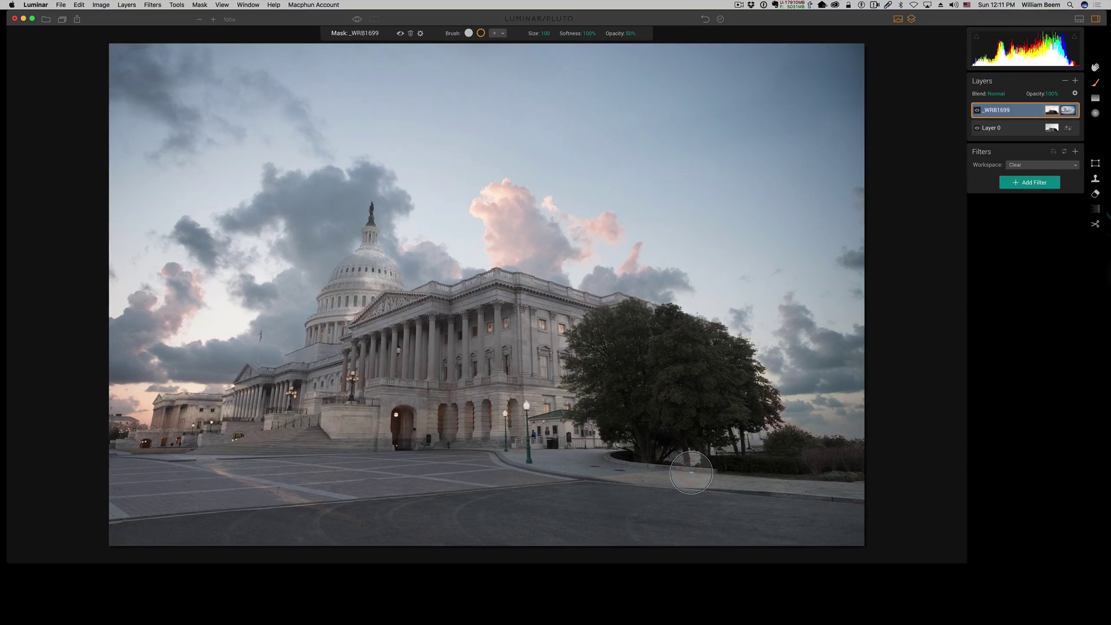
pyautogui.click(639, 34)
pyautogui.click(633, 49)
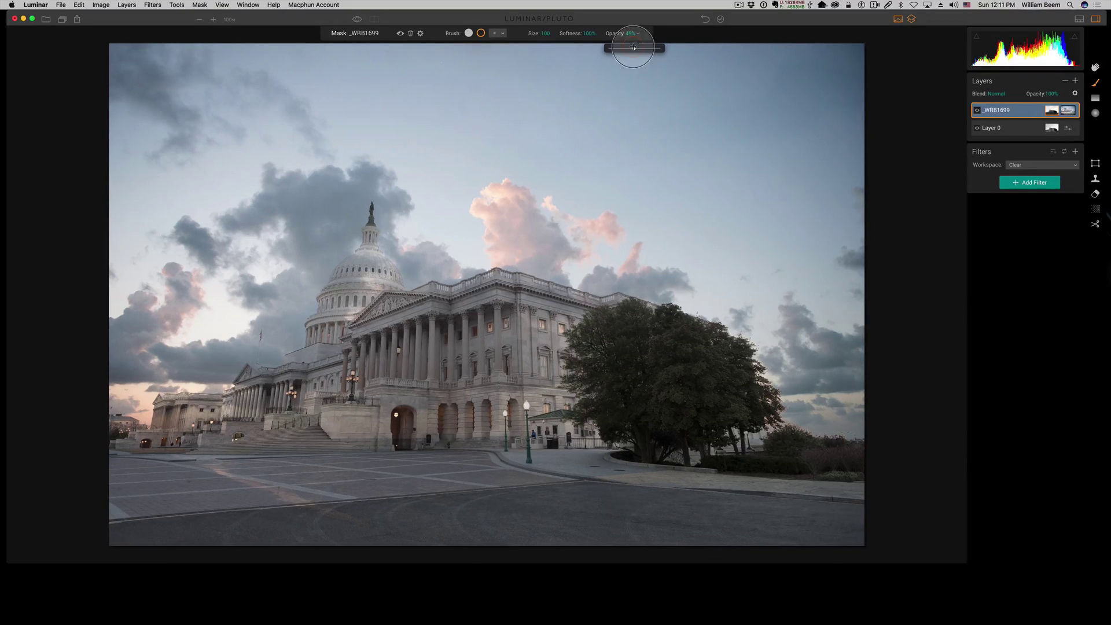
pyautogui.moveTo(634, 47); pyautogui.dragTo(664, 46)
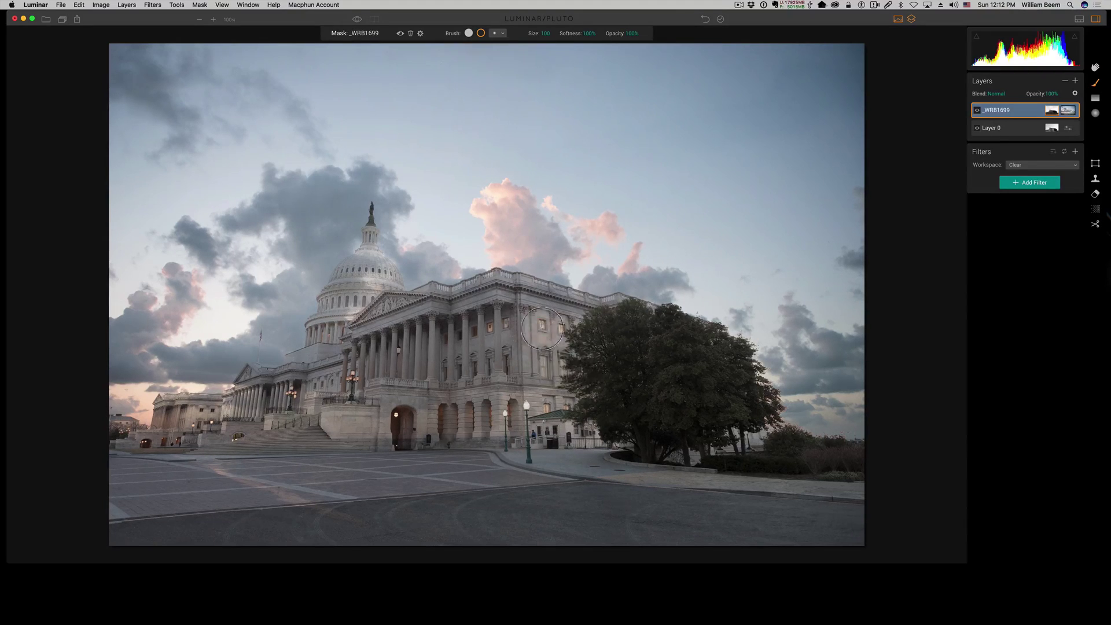
pyautogui.moveTo(542, 328)
pyautogui.mouseDown()
pyautogui.moveTo(574, 389)
pyautogui.moveTo(558, 429)
pyautogui.moveTo(500, 391)
pyautogui.moveTo(540, 448)
pyautogui.moveTo(487, 396)
pyautogui.moveTo(456, 402)
pyautogui.moveTo(448, 440)
pyautogui.moveTo(415, 413)
pyautogui.moveTo(439, 458)
pyautogui.moveTo(377, 408)
pyautogui.moveTo(389, 441)
pyautogui.moveTo(345, 418)
pyautogui.moveTo(260, 405)
pyautogui.moveTo(187, 435)
pyautogui.moveTo(186, 424)
pyautogui.moveTo(200, 424)
pyautogui.moveTo(182, 449)
pyautogui.moveTo(116, 455)
pyautogui.mouseUp()
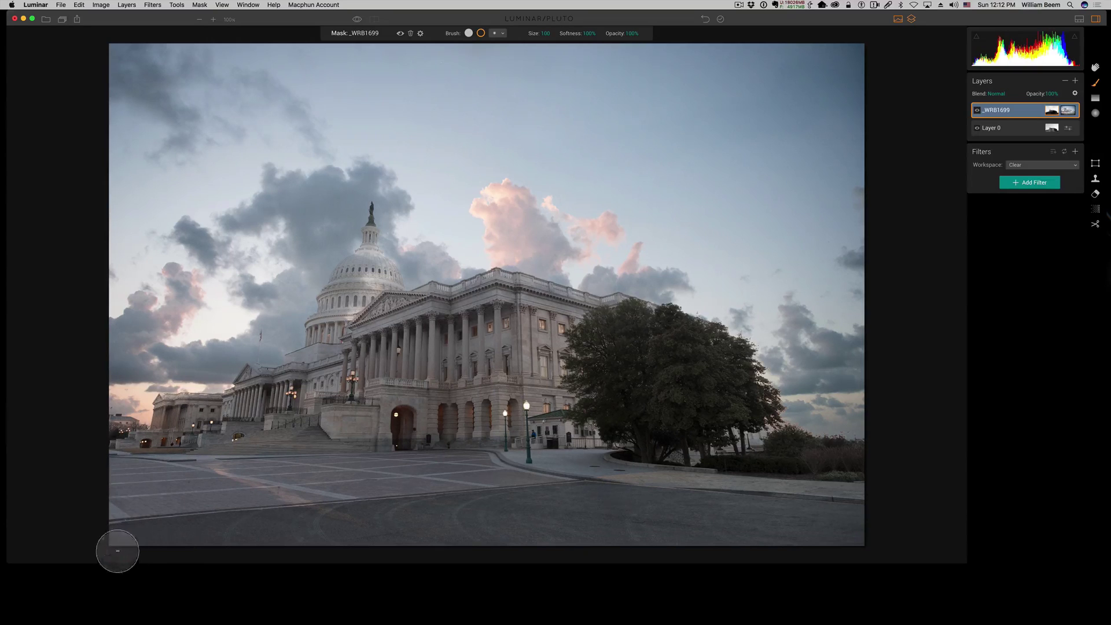
pyautogui.moveTo(118, 551)
pyautogui.mouseDown()
pyautogui.moveTo(243, 553)
pyautogui.moveTo(213, 505)
pyautogui.moveTo(241, 502)
pyautogui.moveTo(314, 537)
pyautogui.moveTo(409, 499)
pyautogui.moveTo(453, 511)
pyautogui.moveTo(592, 499)
pyautogui.moveTo(586, 476)
pyautogui.moveTo(740, 518)
pyautogui.moveTo(817, 497)
pyautogui.moveTo(853, 471)
pyautogui.moveTo(813, 469)
pyautogui.moveTo(777, 474)
pyautogui.moveTo(832, 538)
pyautogui.moveTo(862, 533)
pyautogui.moveTo(718, 550)
pyautogui.moveTo(584, 547)
pyautogui.moveTo(717, 550)
pyautogui.moveTo(548, 476)
pyautogui.moveTo(535, 352)
pyautogui.moveTo(555, 329)
pyautogui.moveTo(507, 329)
pyautogui.moveTo(545, 321)
pyautogui.moveTo(522, 314)
pyautogui.moveTo(442, 350)
pyautogui.moveTo(473, 327)
pyautogui.moveTo(403, 343)
pyautogui.moveTo(366, 327)
pyautogui.mouseUp()
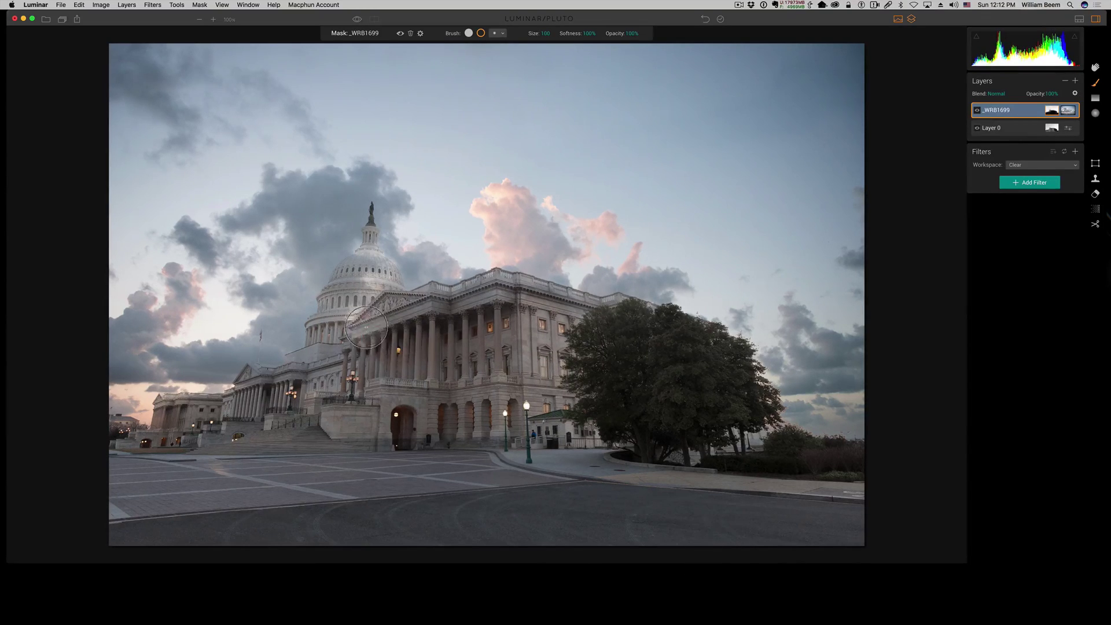
# Step: With the red overlay showing, clear the mask from the columns down to the plaza, then hide it
pyautogui.rightClick(1051, 111)
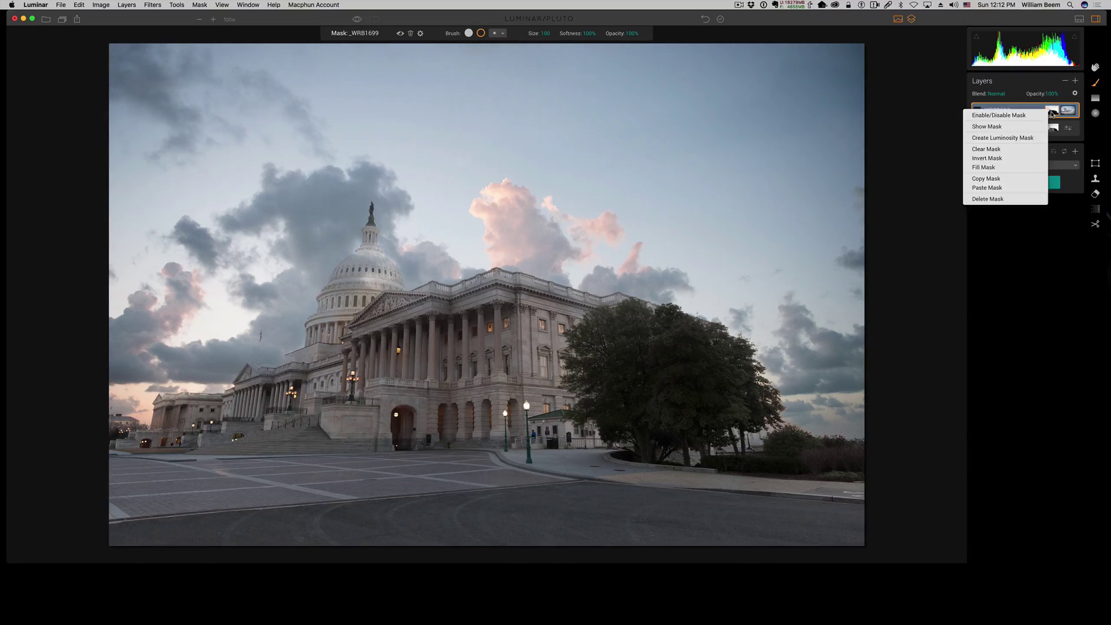
pyautogui.click(1015, 128)
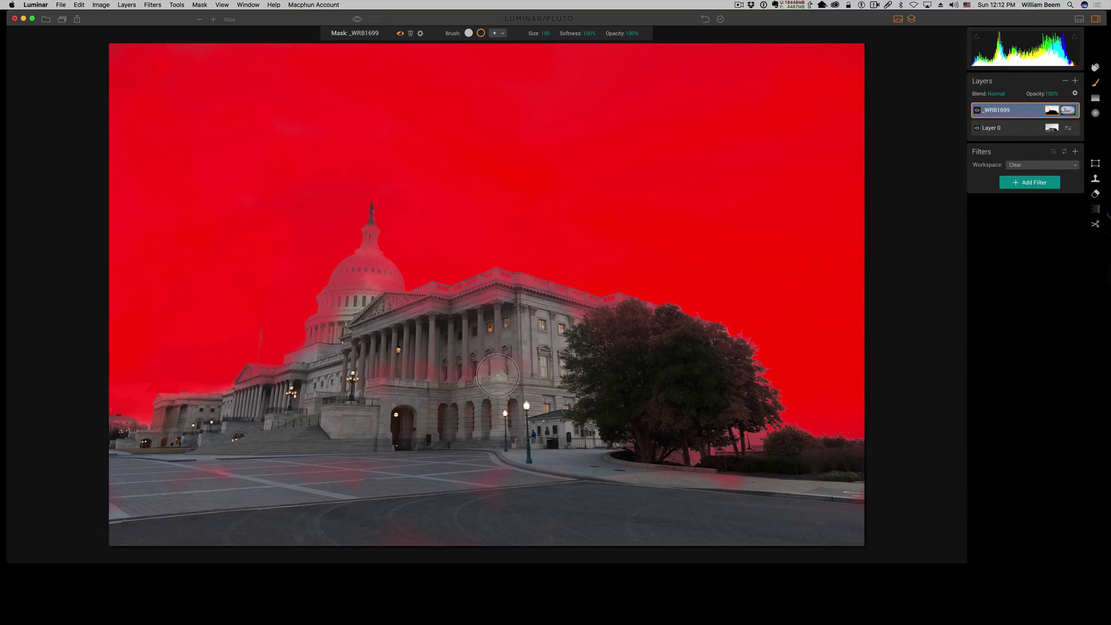
pyautogui.moveTo(497, 375)
pyautogui.mouseDown()
pyautogui.moveTo(412, 368)
pyautogui.moveTo(392, 390)
pyautogui.moveTo(358, 492)
pyautogui.moveTo(366, 481)
pyautogui.moveTo(399, 552)
pyautogui.moveTo(469, 564)
pyautogui.moveTo(397, 529)
pyautogui.moveTo(385, 503)
pyautogui.moveTo(302, 468)
pyautogui.moveTo(206, 479)
pyautogui.moveTo(143, 517)
pyautogui.moveTo(104, 520)
pyautogui.moveTo(130, 490)
pyautogui.moveTo(442, 497)
pyautogui.moveTo(501, 483)
pyautogui.moveTo(480, 478)
pyautogui.moveTo(413, 558)
pyautogui.moveTo(380, 529)
pyautogui.moveTo(472, 481)
pyautogui.moveTo(618, 503)
pyautogui.moveTo(722, 468)
pyautogui.mouseUp()
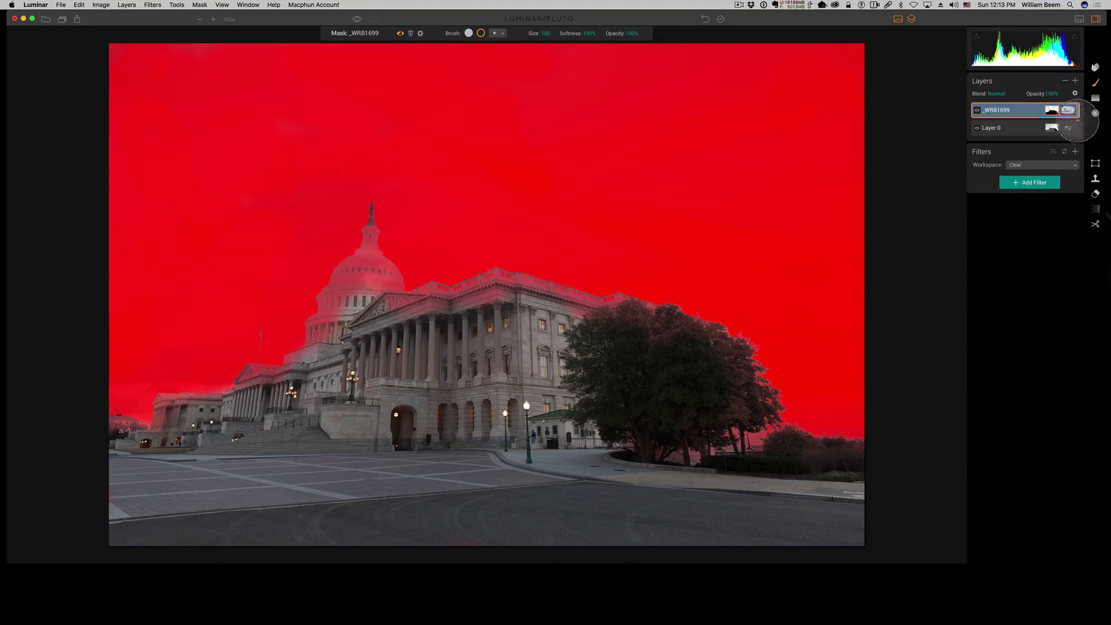
pyautogui.click(1066, 110)
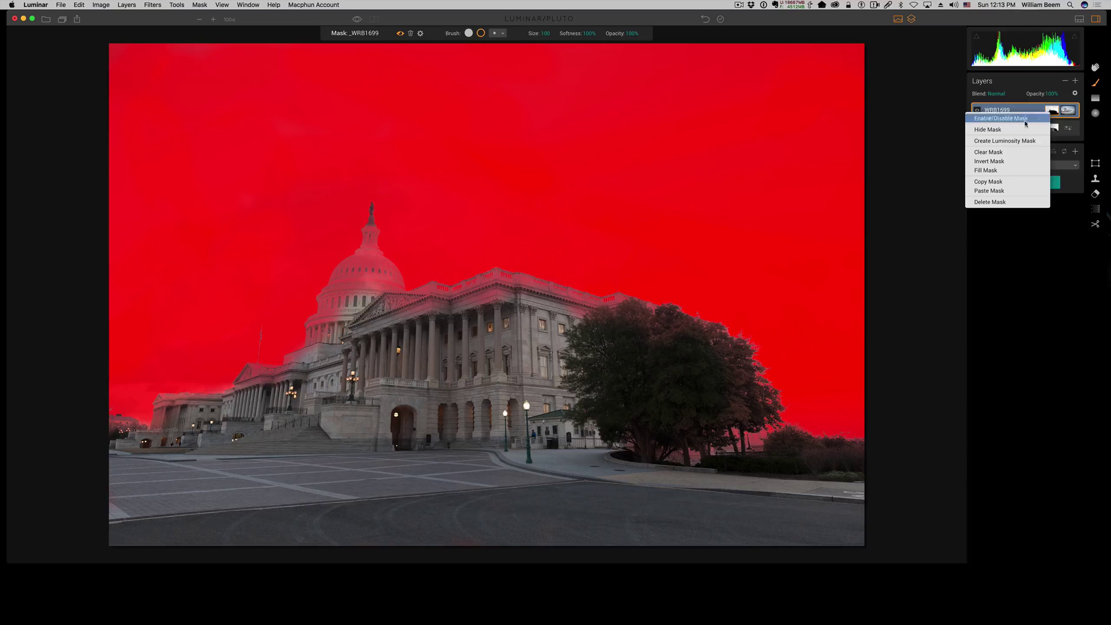
pyautogui.click(1020, 130)
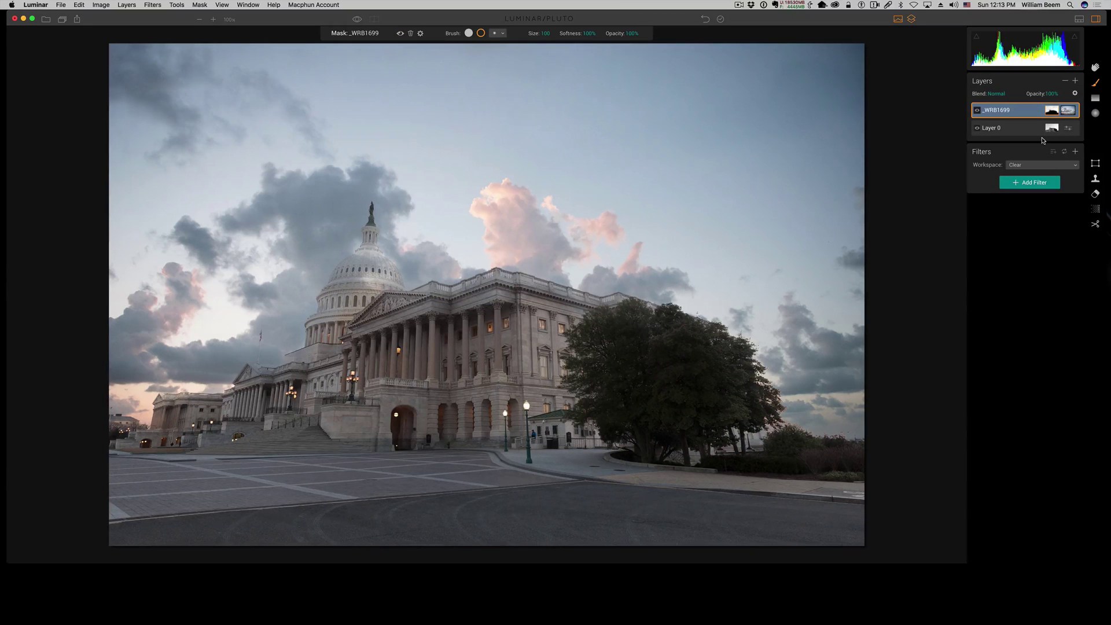
# Step: Zoom in on the dome, brush the mask over the cupola and upper dome, then fit to view
pyautogui.press('super+equal')
pyautogui.press('super+equal')
pyautogui.press('super+equal')
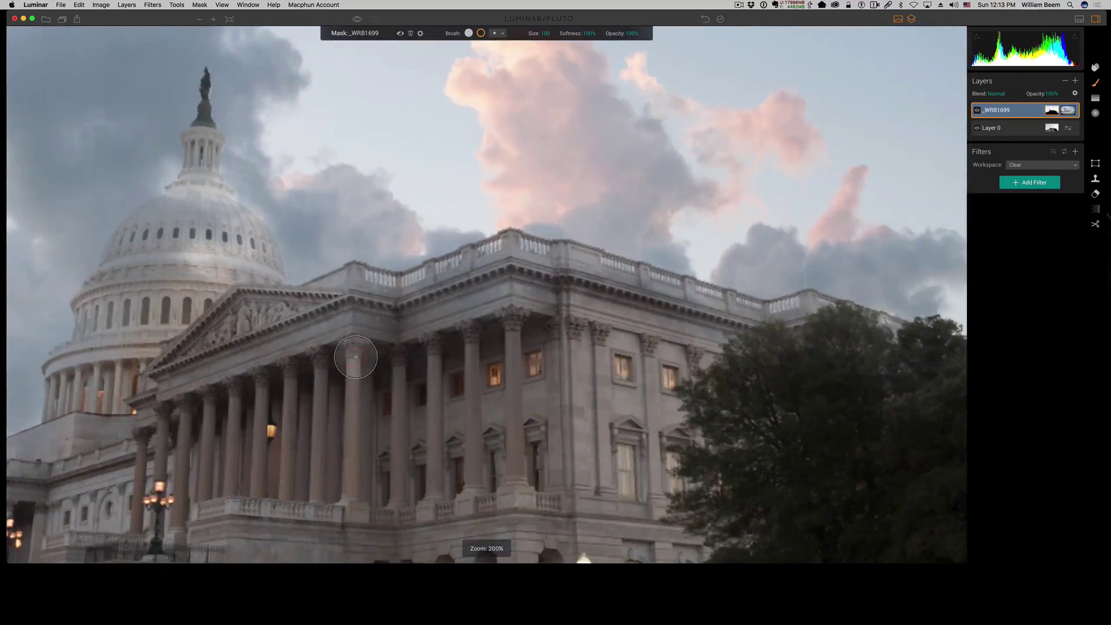
pyautogui.hscroll(-10, 243, 343)
pyautogui.scroll(3, 244, 344)
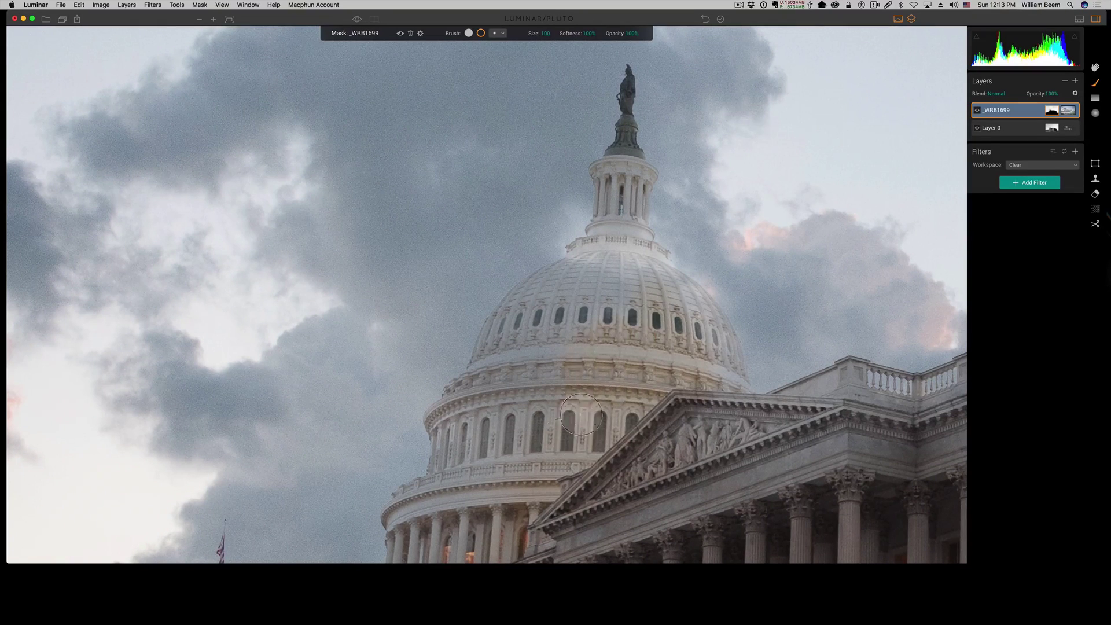
pyautogui.moveTo(483, 491)
pyautogui.mouseDown()
pyautogui.moveTo(413, 526)
pyautogui.moveTo(457, 481)
pyautogui.moveTo(508, 367)
pyautogui.moveTo(608, 266)
pyautogui.moveTo(647, 296)
pyautogui.moveTo(665, 289)
pyautogui.moveTo(702, 327)
pyautogui.moveTo(718, 390)
pyautogui.moveTo(718, 367)
pyautogui.moveTo(710, 423)
pyautogui.moveTo(756, 470)
pyautogui.moveTo(801, 432)
pyautogui.moveTo(834, 429)
pyautogui.moveTo(743, 474)
pyautogui.moveTo(892, 446)
pyautogui.moveTo(751, 477)
pyautogui.moveTo(566, 544)
pyautogui.moveTo(639, 480)
pyautogui.moveTo(755, 461)
pyautogui.moveTo(840, 398)
pyautogui.moveTo(815, 401)
pyautogui.moveTo(795, 414)
pyautogui.moveTo(859, 404)
pyautogui.moveTo(975, 417)
pyautogui.mouseUp()
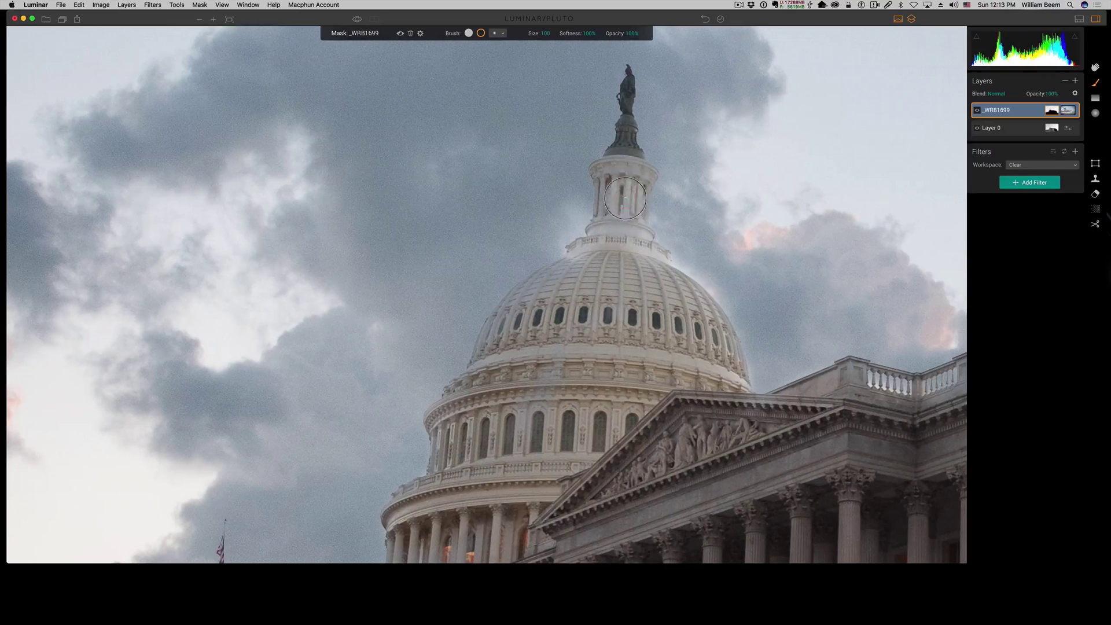
pyautogui.moveTo(629, 176)
pyautogui.mouseDown()
pyautogui.moveTo(619, 281)
pyautogui.moveTo(600, 273)
pyautogui.moveTo(572, 286)
pyautogui.moveTo(558, 354)
pyautogui.moveTo(517, 372)
pyautogui.moveTo(509, 362)
pyautogui.moveTo(559, 291)
pyautogui.moveTo(529, 327)
pyautogui.moveTo(588, 318)
pyautogui.moveTo(693, 340)
pyautogui.moveTo(623, 287)
pyautogui.moveTo(642, 282)
pyautogui.moveTo(638, 262)
pyautogui.moveTo(620, 314)
pyautogui.moveTo(651, 345)
pyautogui.moveTo(582, 303)
pyautogui.moveTo(528, 304)
pyautogui.mouseUp()
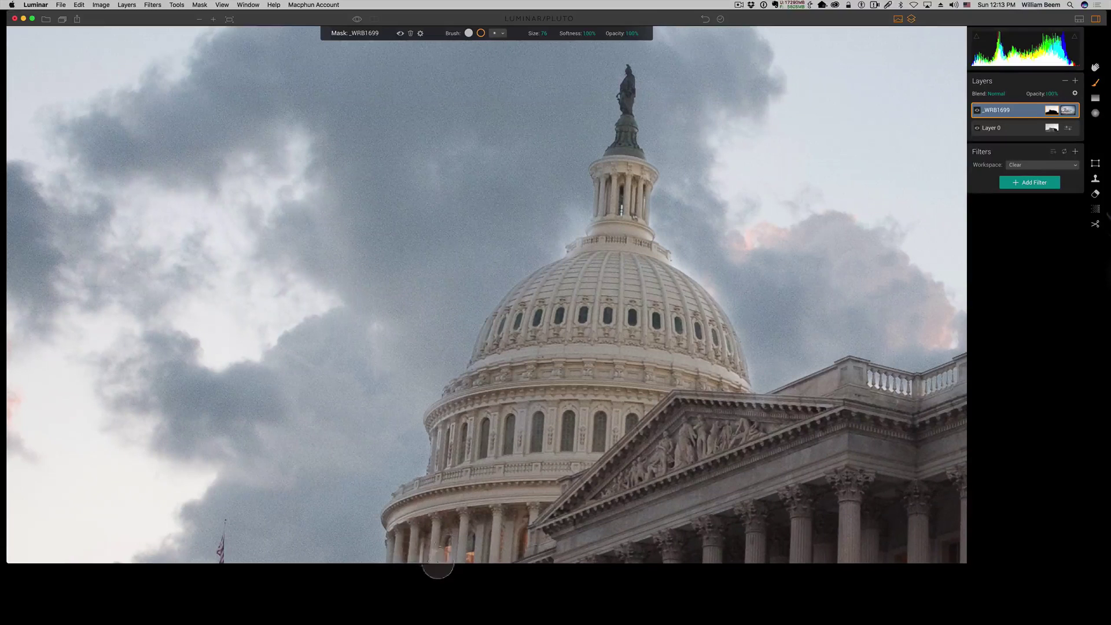
pyautogui.press('super+0')
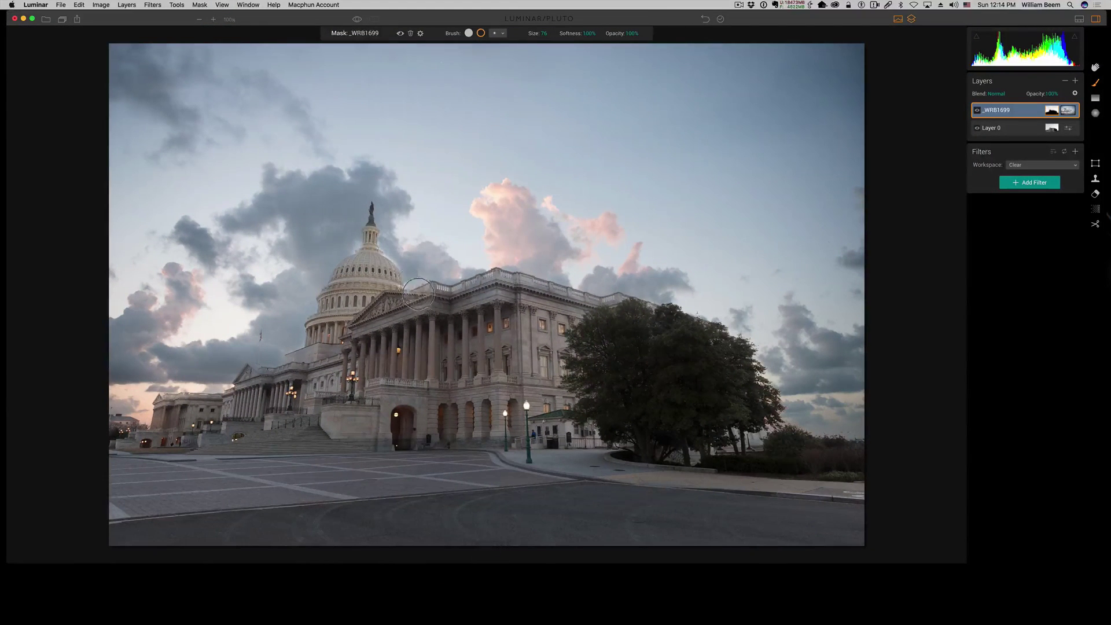
pyautogui.click(977, 111)
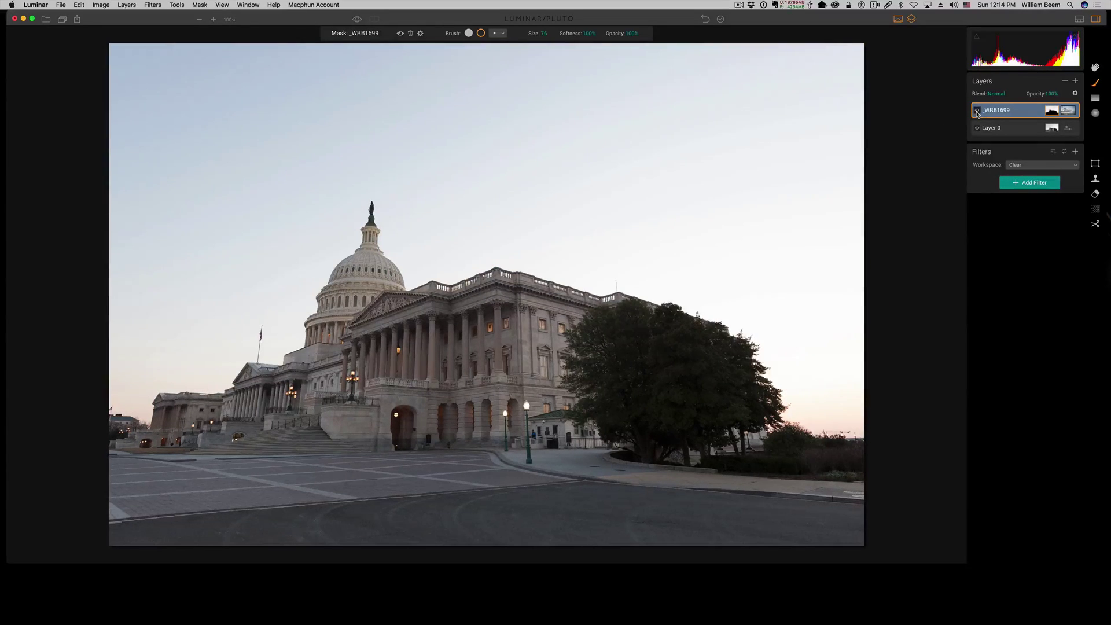
pyautogui.click(976, 111)
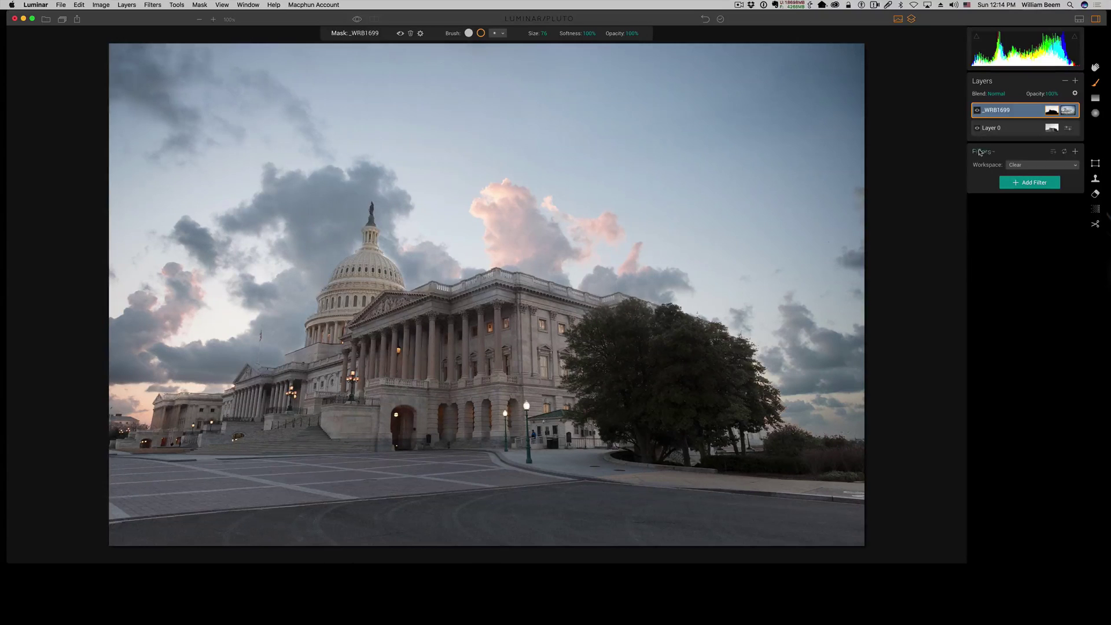